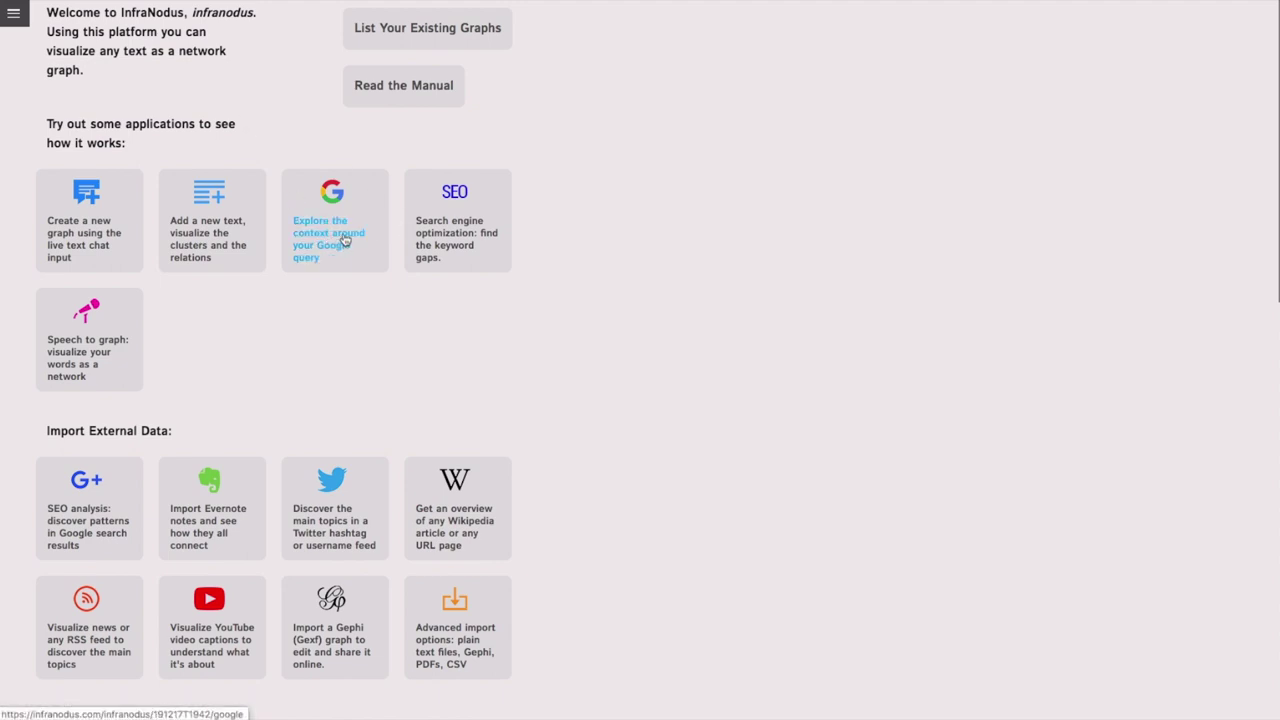
- Import the Google results for 'network science' as a text-network graph and pan the view
click(345, 240)
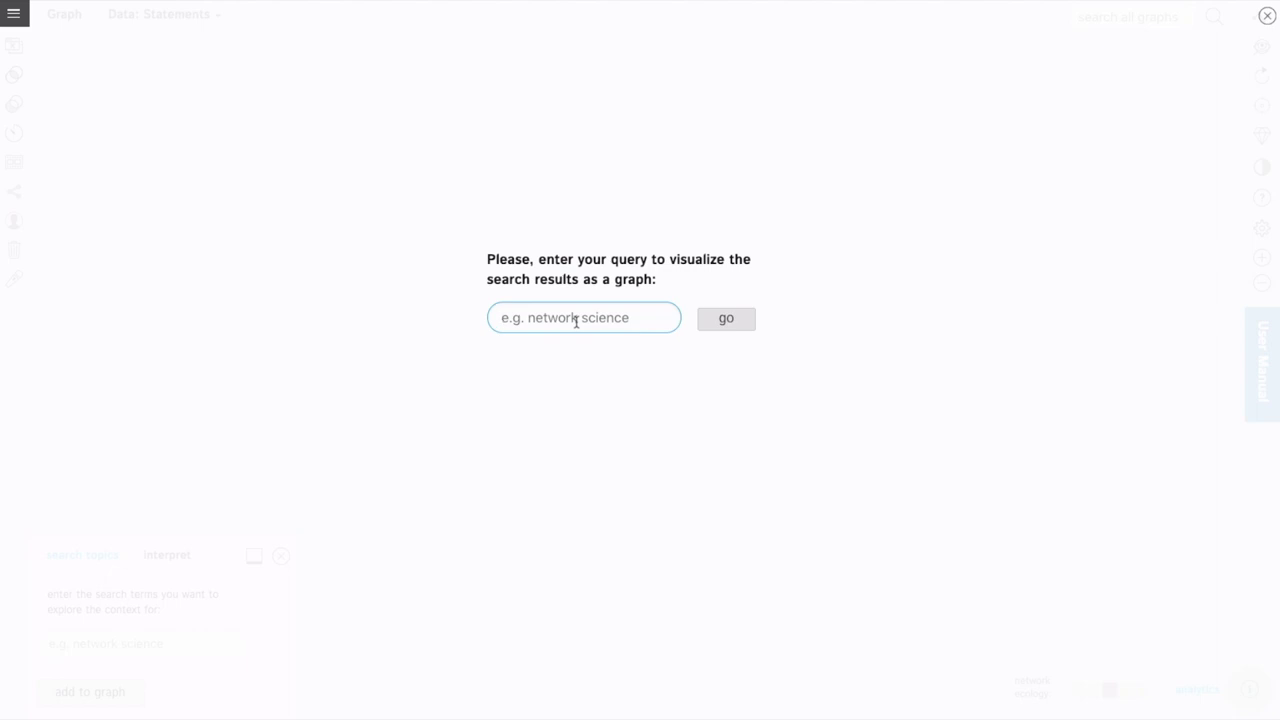
text(network science)
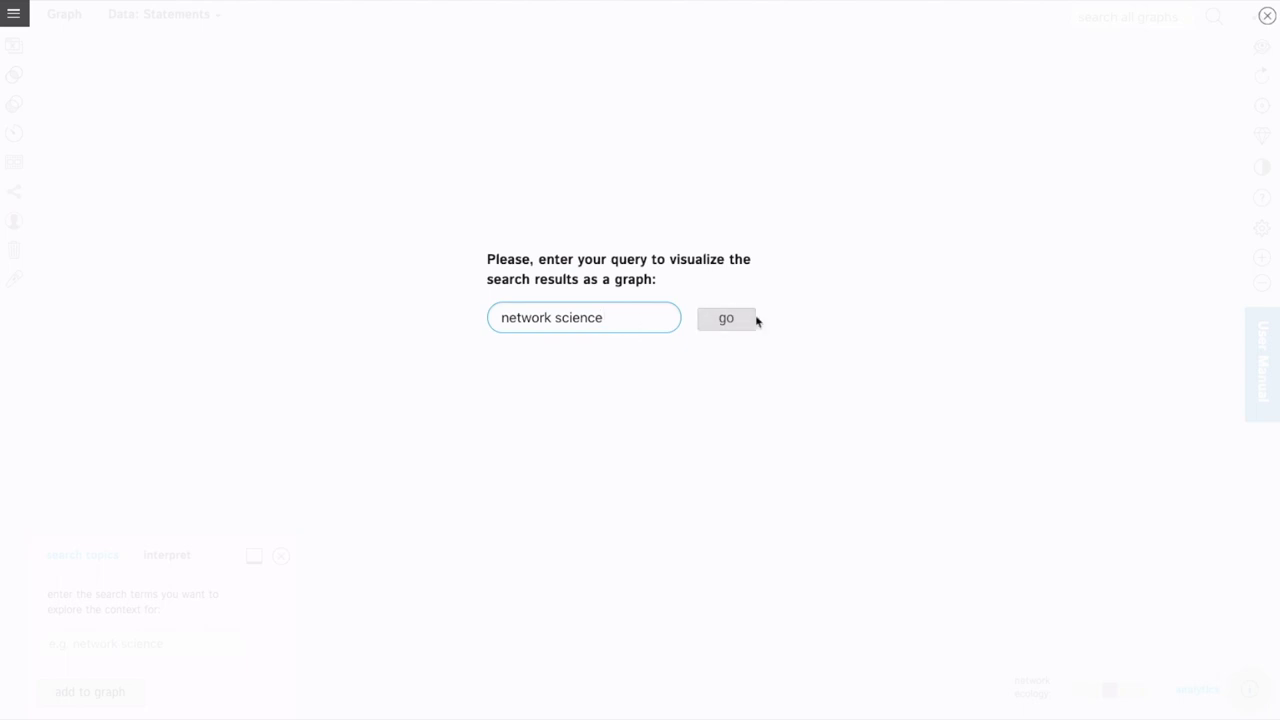
click(738, 318)
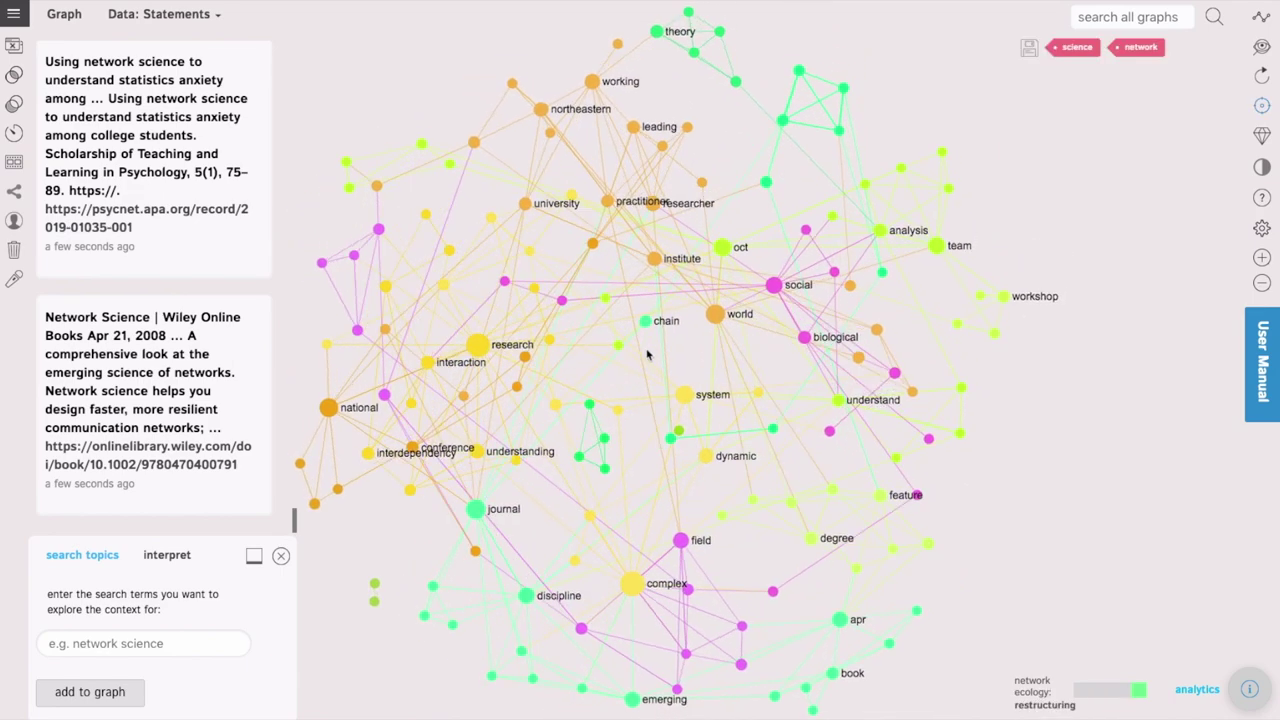
click(670, 374)
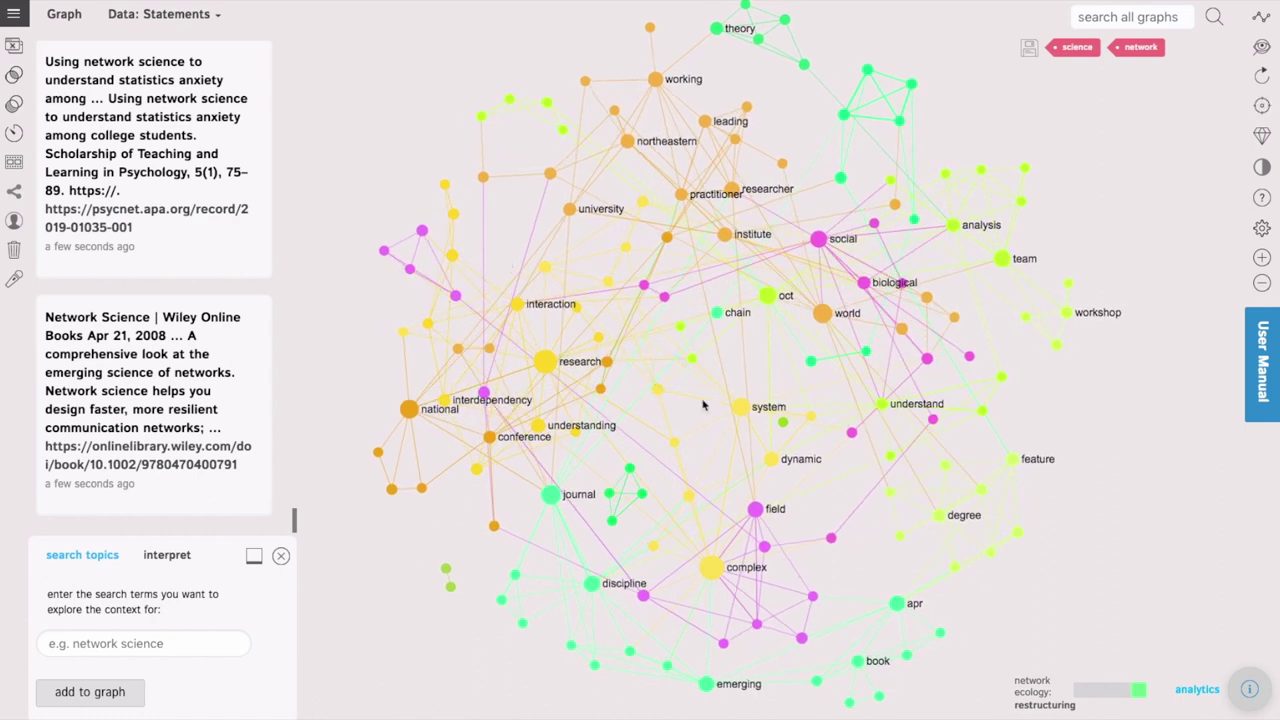
drag(689, 357, 614, 342)
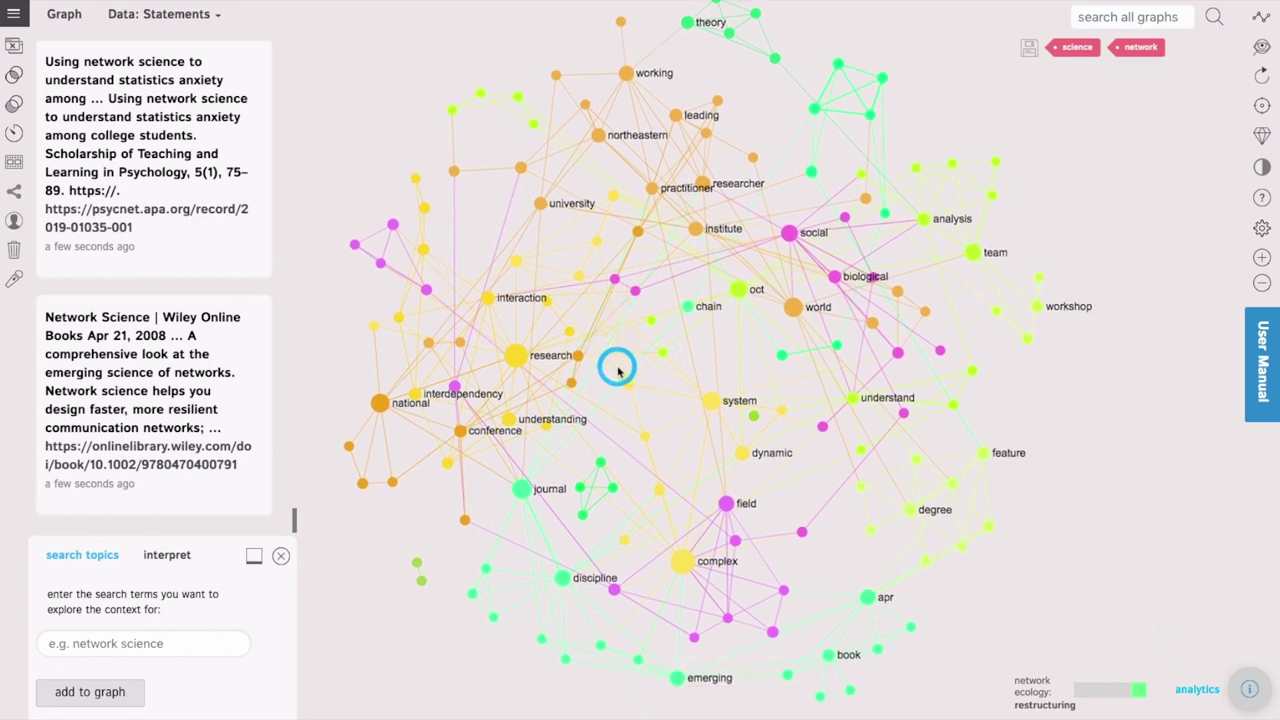
- Filter by the interaction and research nodes, then clear the filter and open the analytics summary
click(487, 298)
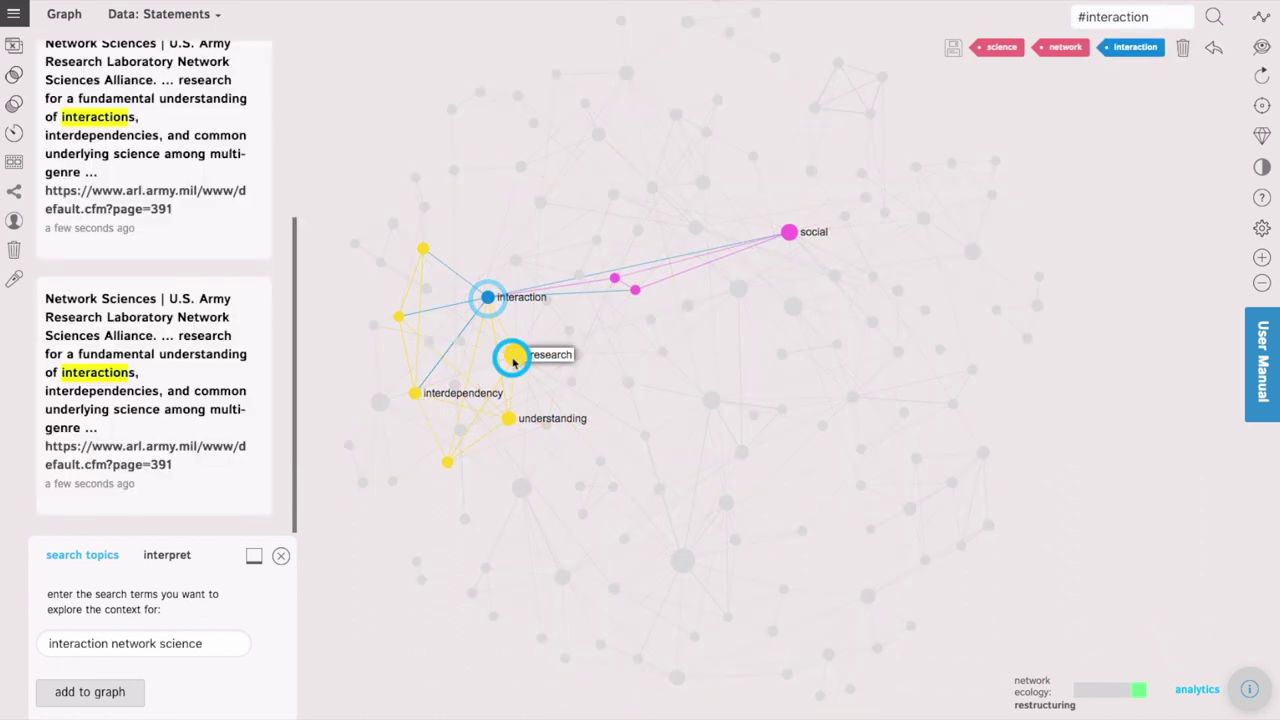
click(512, 355)
click(392, 573)
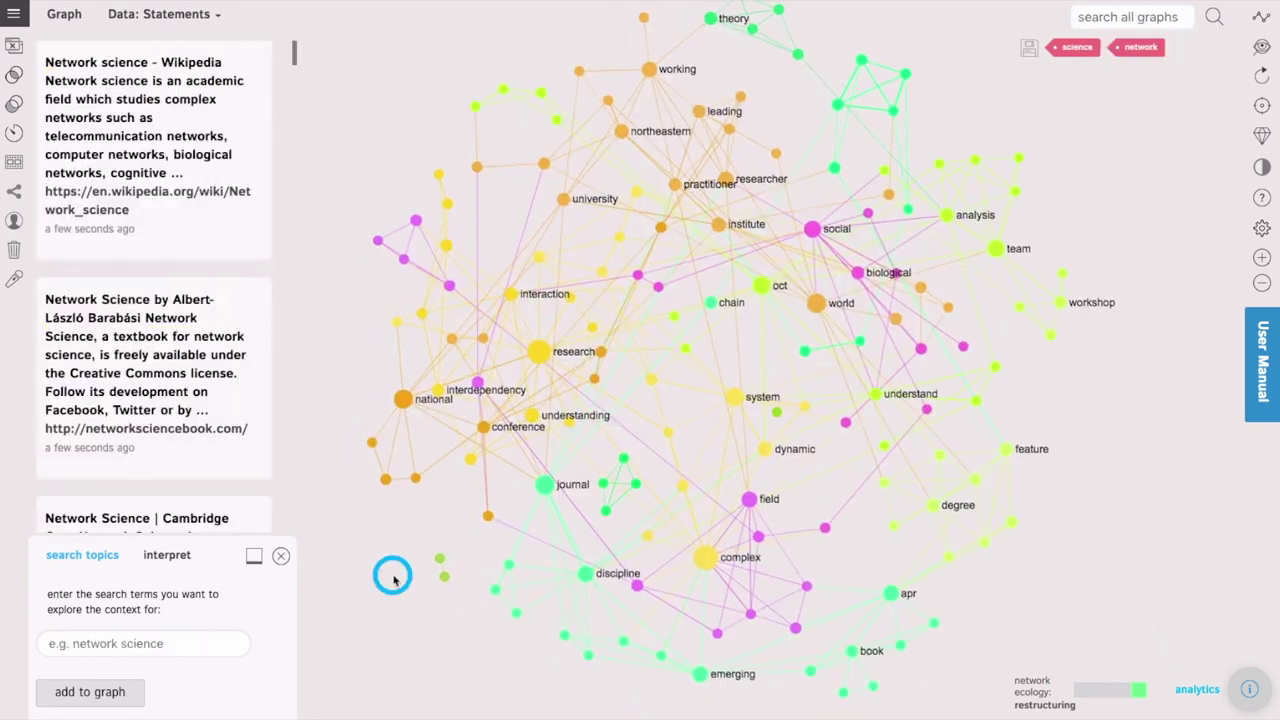
click(1262, 697)
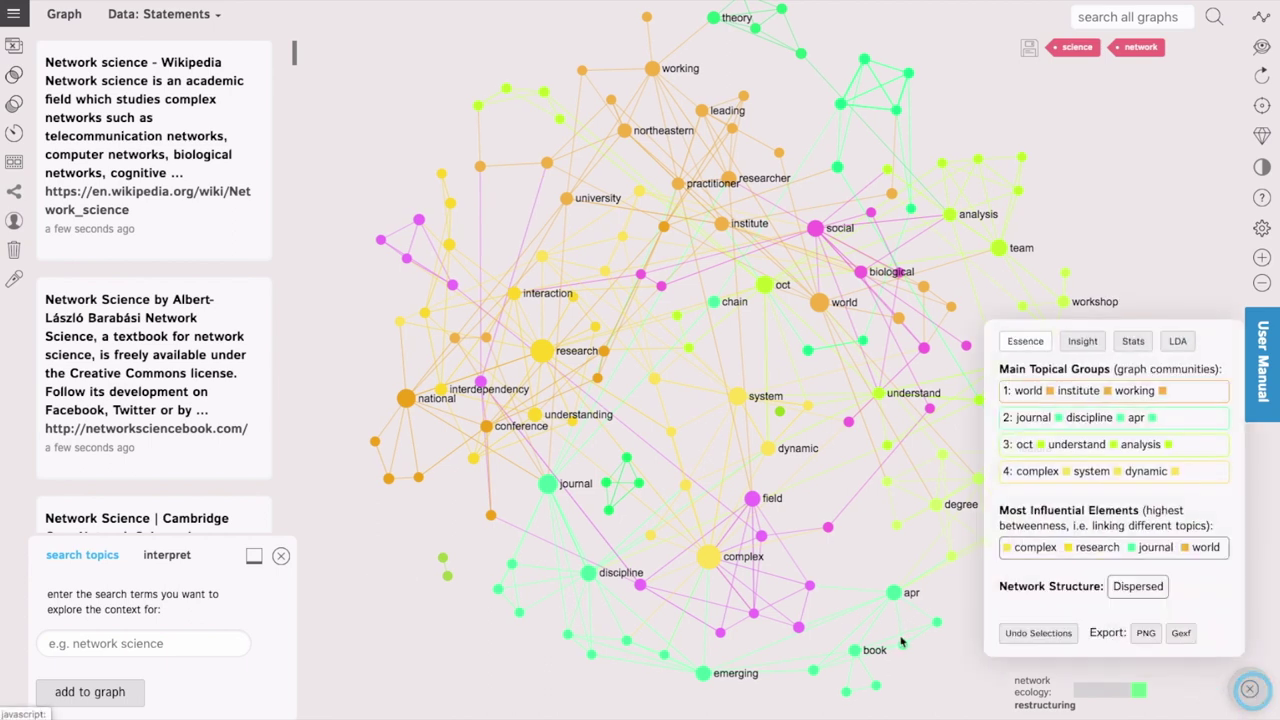
drag(907, 647, 831, 643)
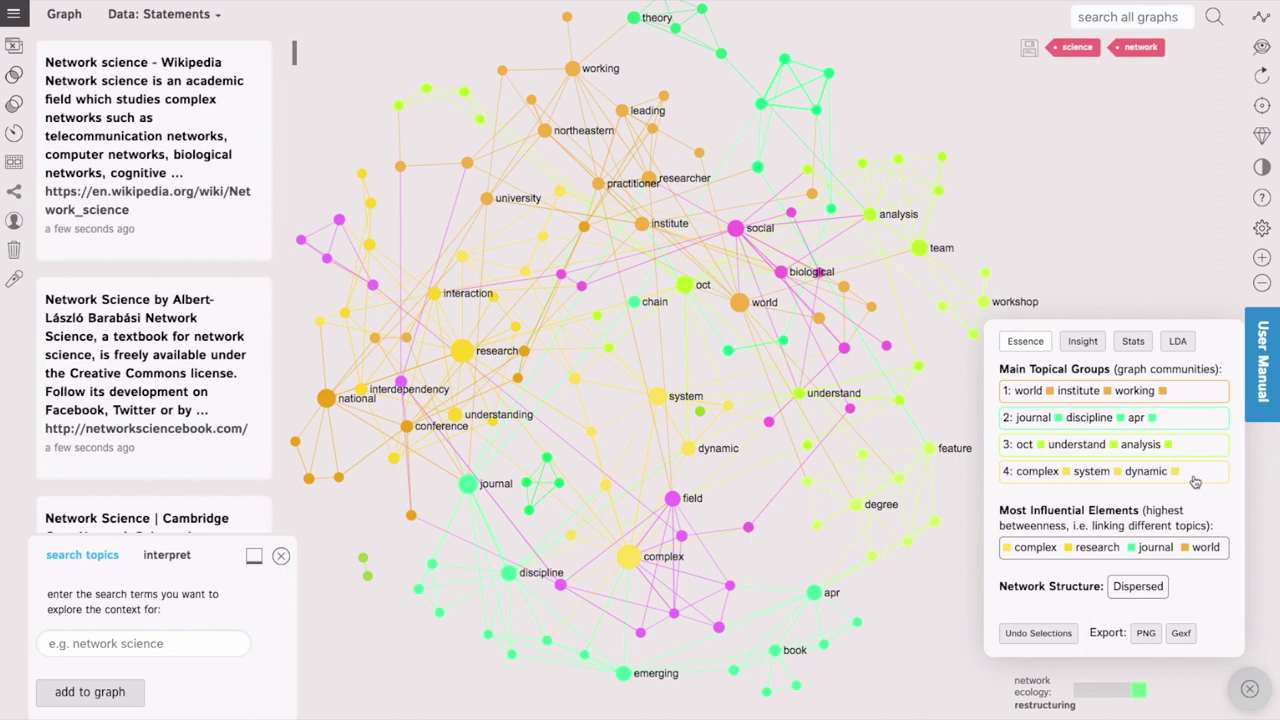
- Focus on topical group 4 (complex, system, dynamic) and select the suggested search phrase
click(1195, 482)
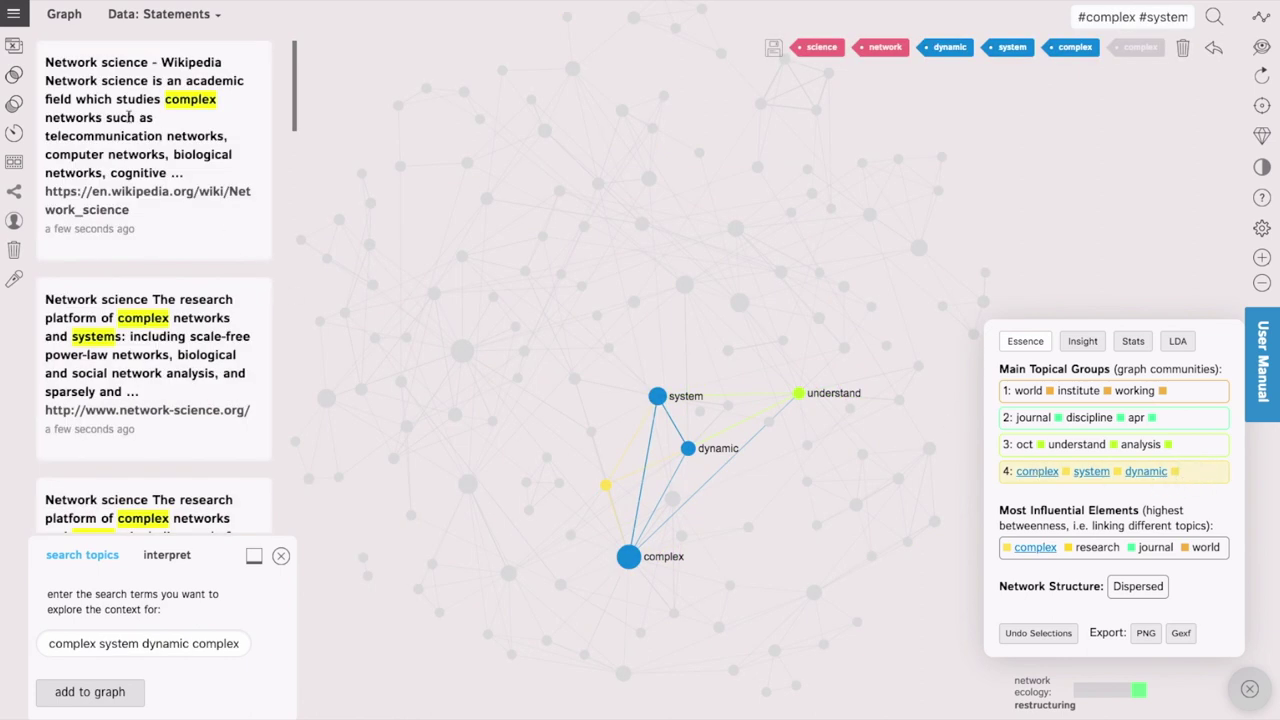
scroll(207, 293, down, 5)
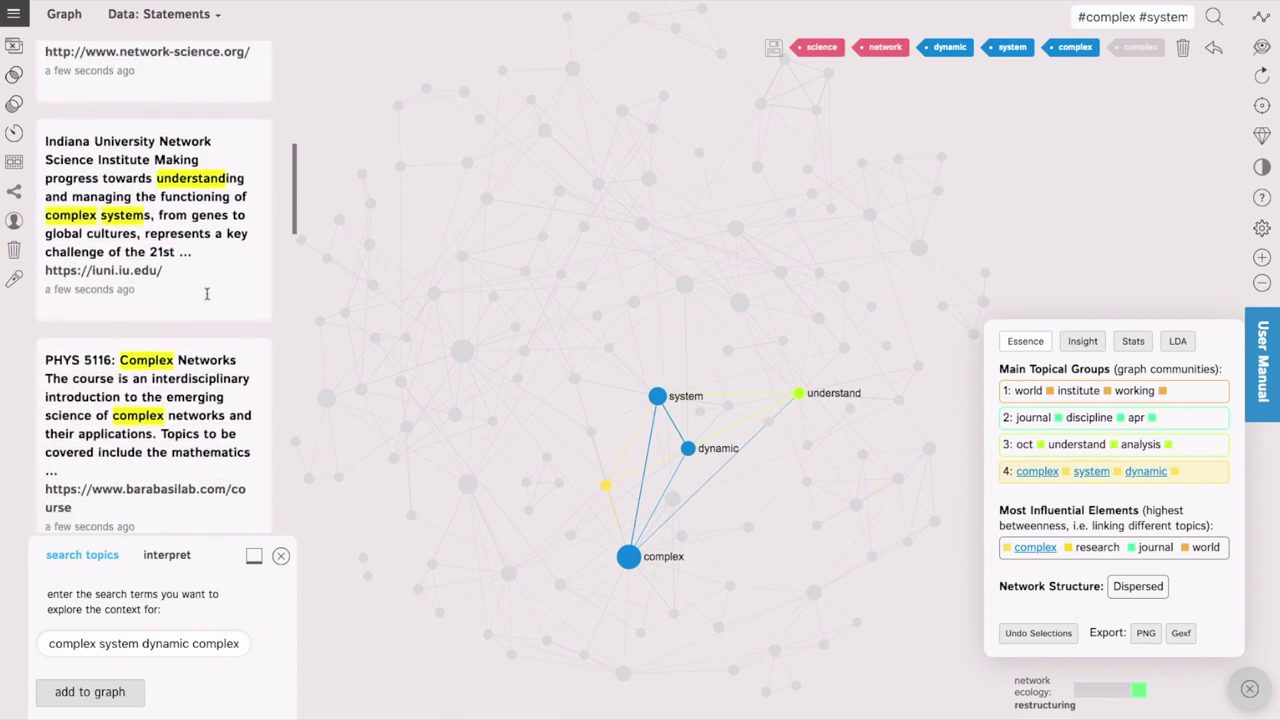
scroll(207, 293, down, 5)
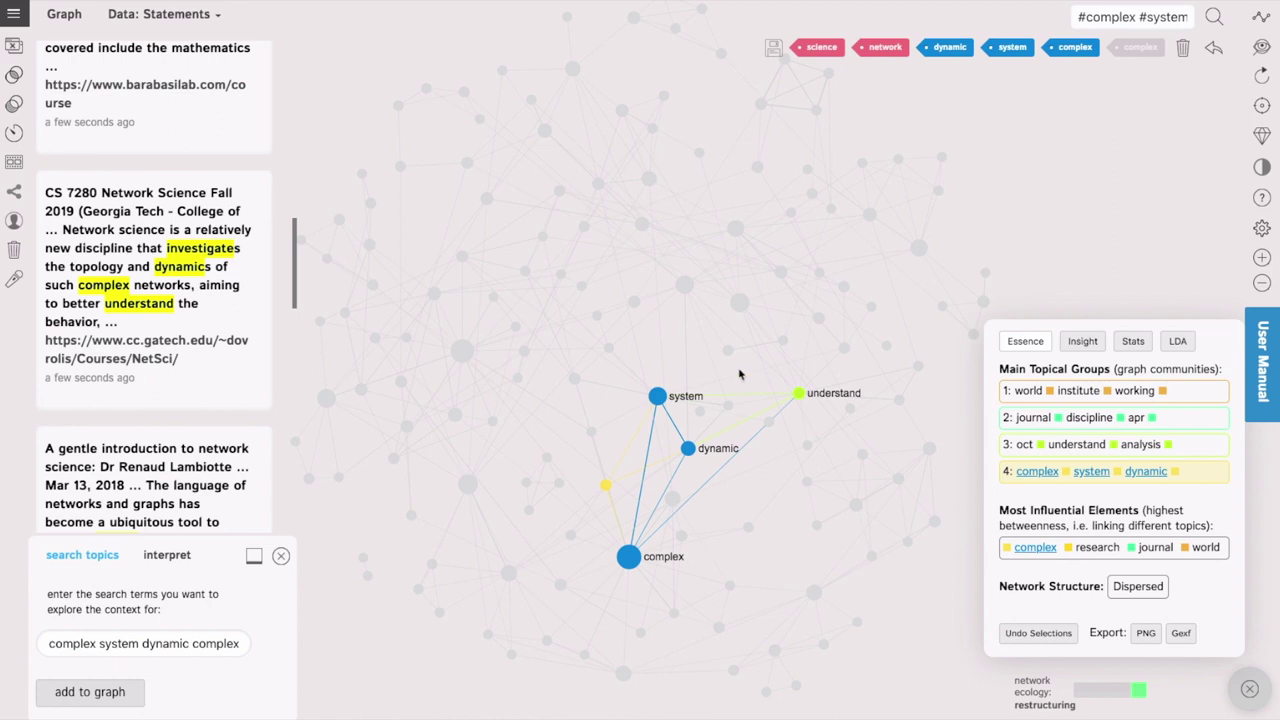
double_click(91, 645)
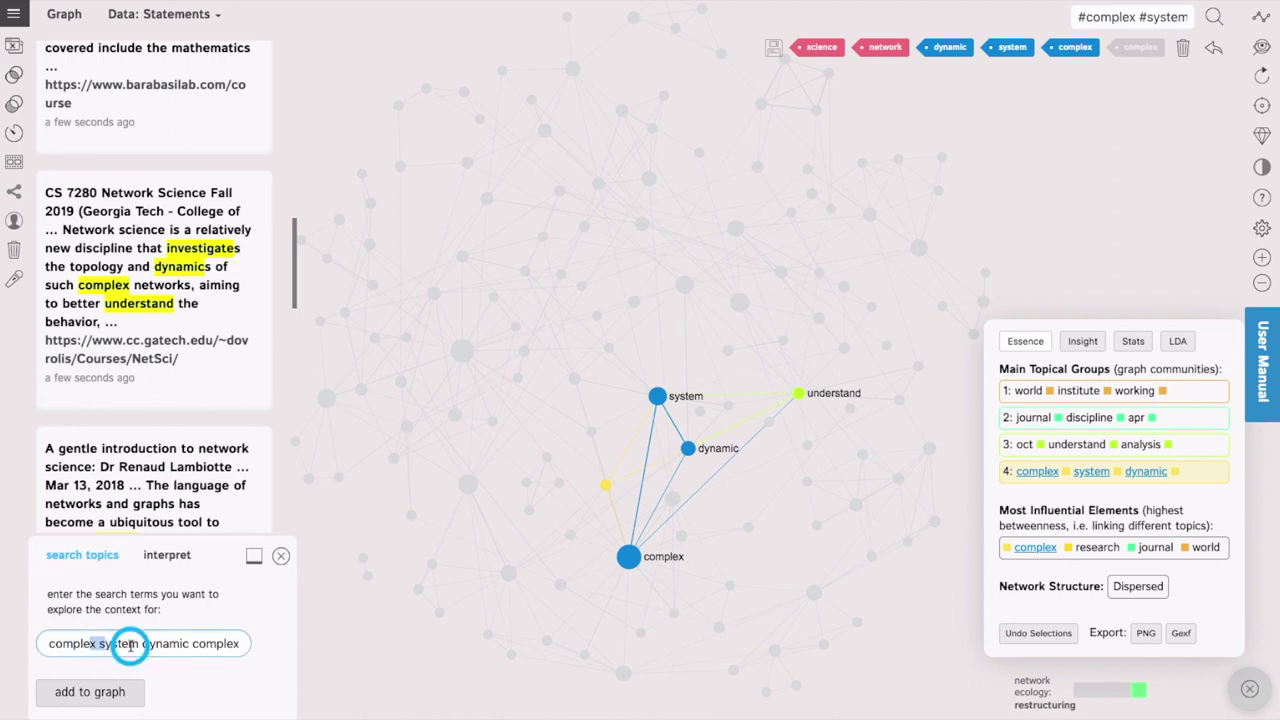
drag(178, 633, 60, 652)
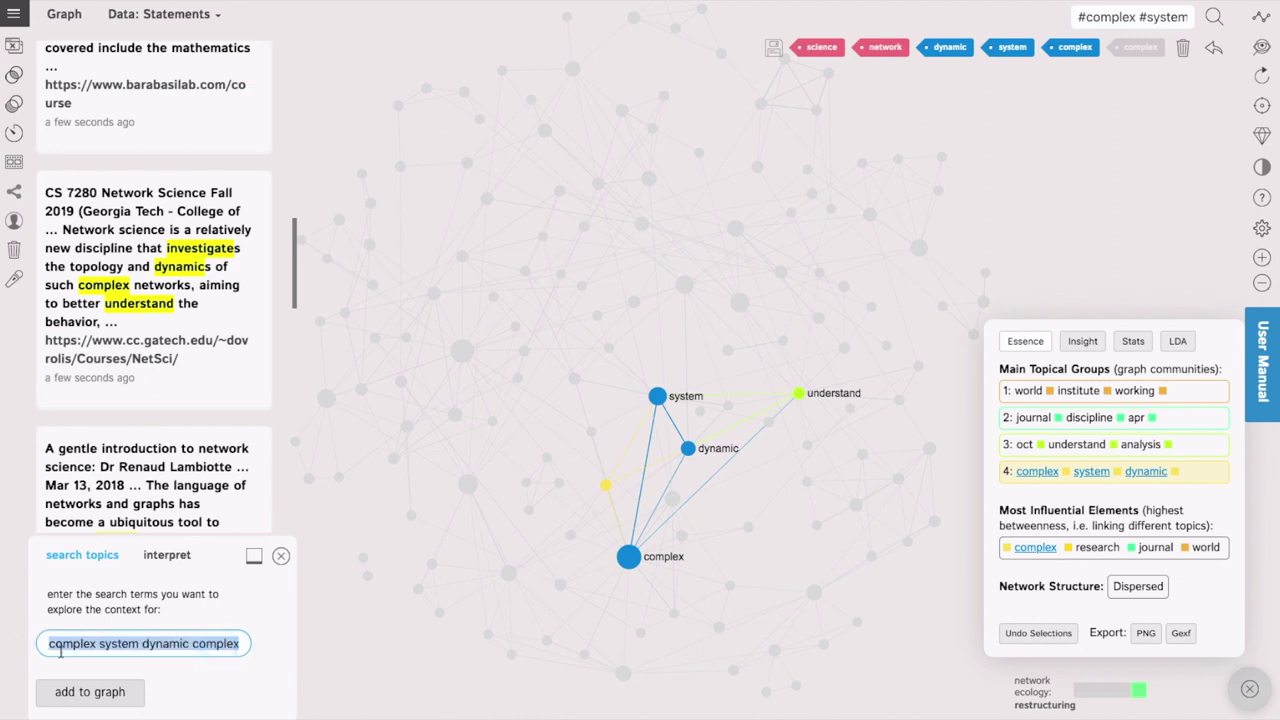
- Add results for 'complex system dynamic complex' to the graph and pan the regrouped view
click(104, 692)
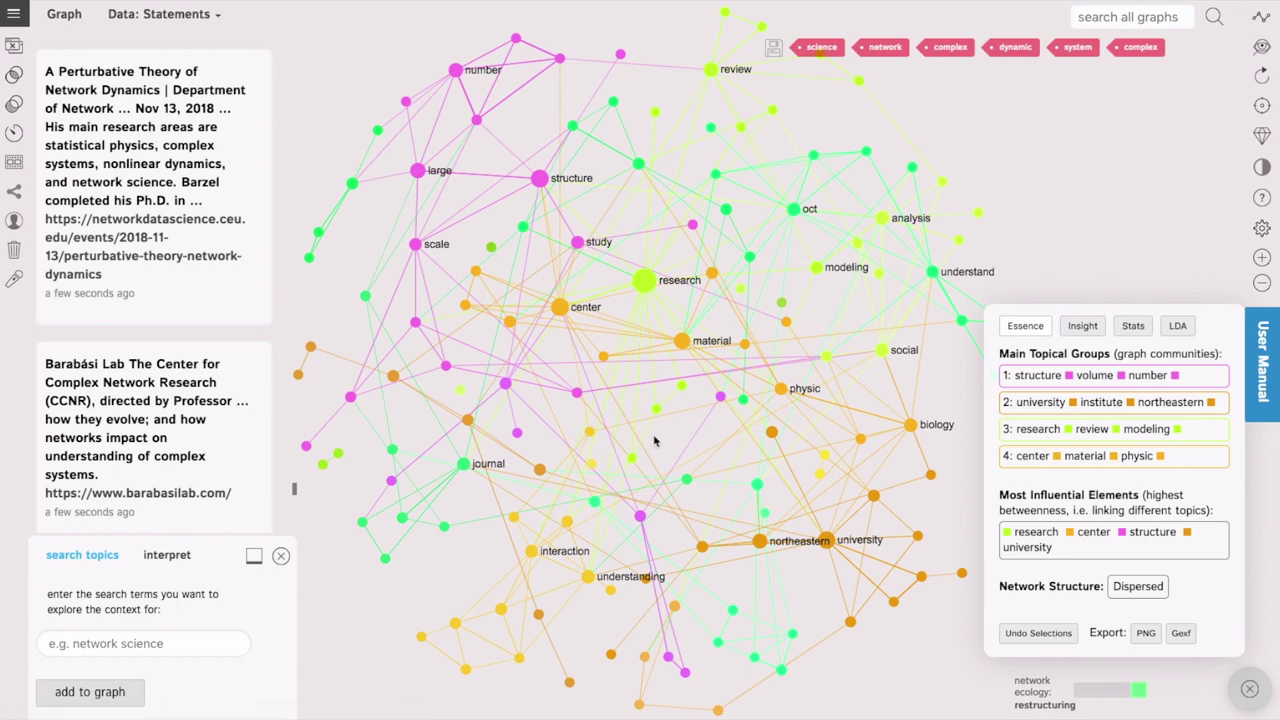
mouse_move(655, 440)
mouse_down()
mouse_move(634, 409)
mouse_move(657, 454)
mouse_up()
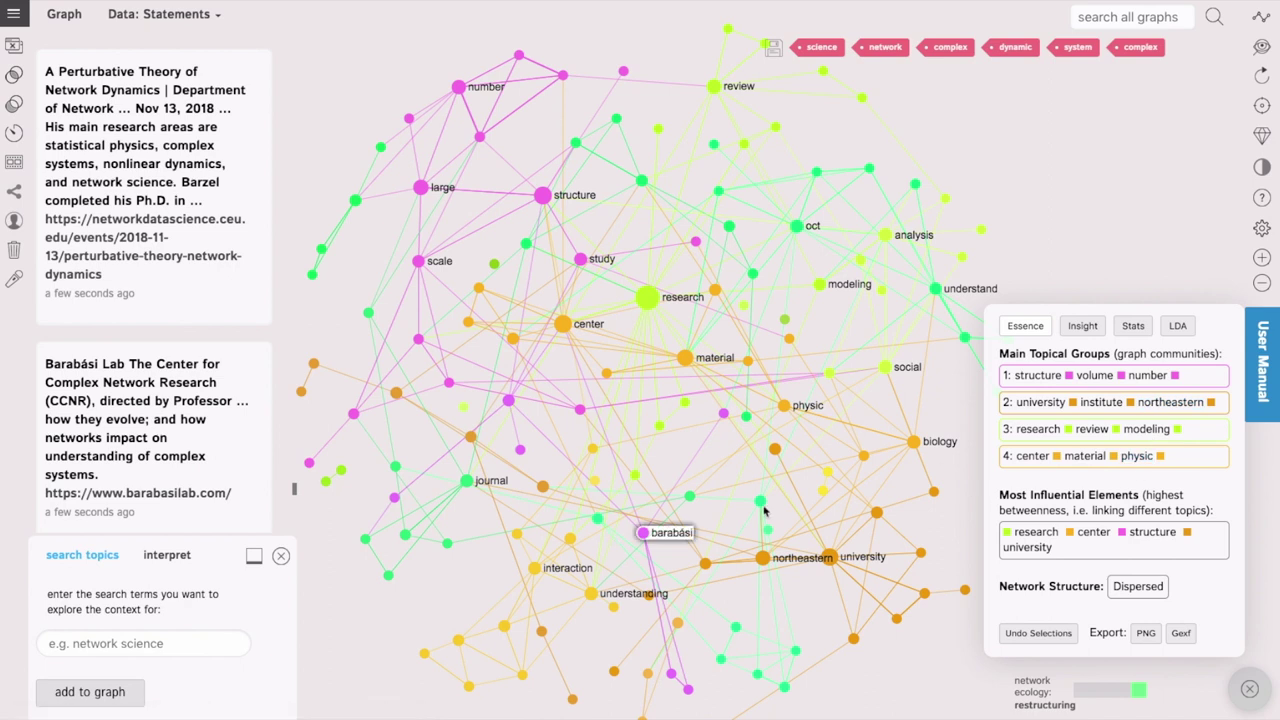
drag(897, 470, 871, 461)
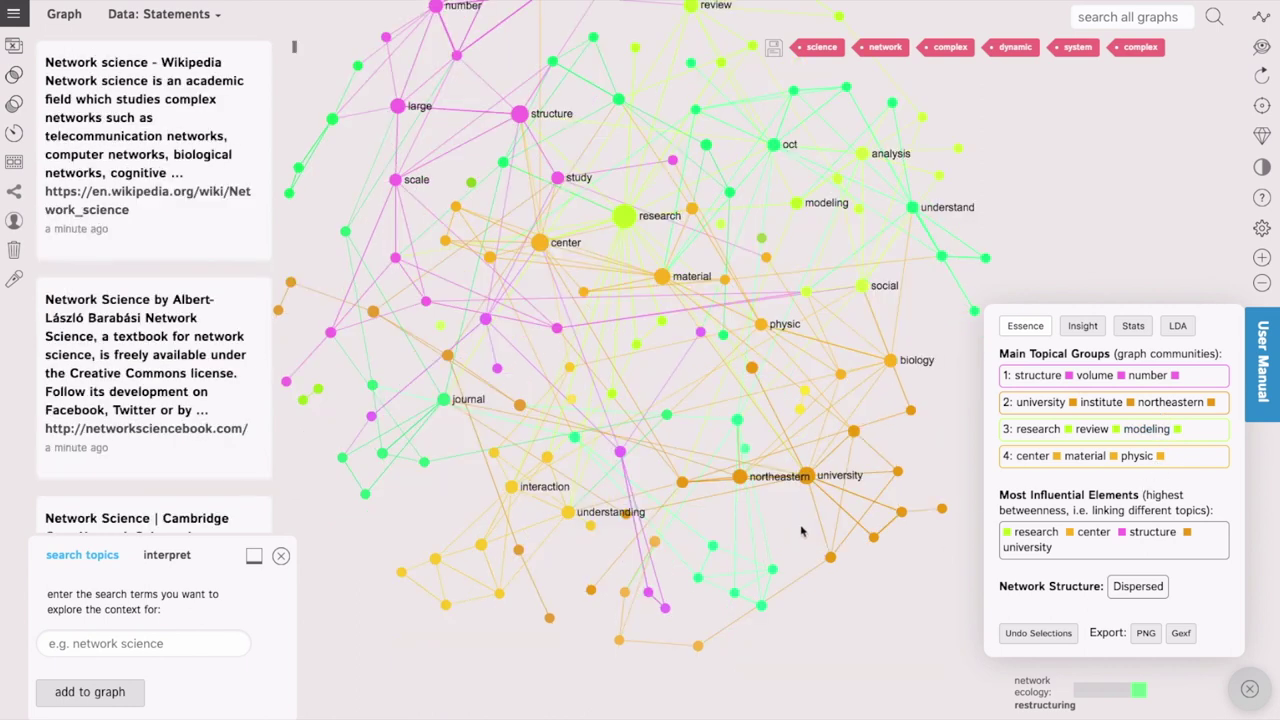
- Filter the graph to the northeastern and university nodes and review the matching statements
click(742, 479)
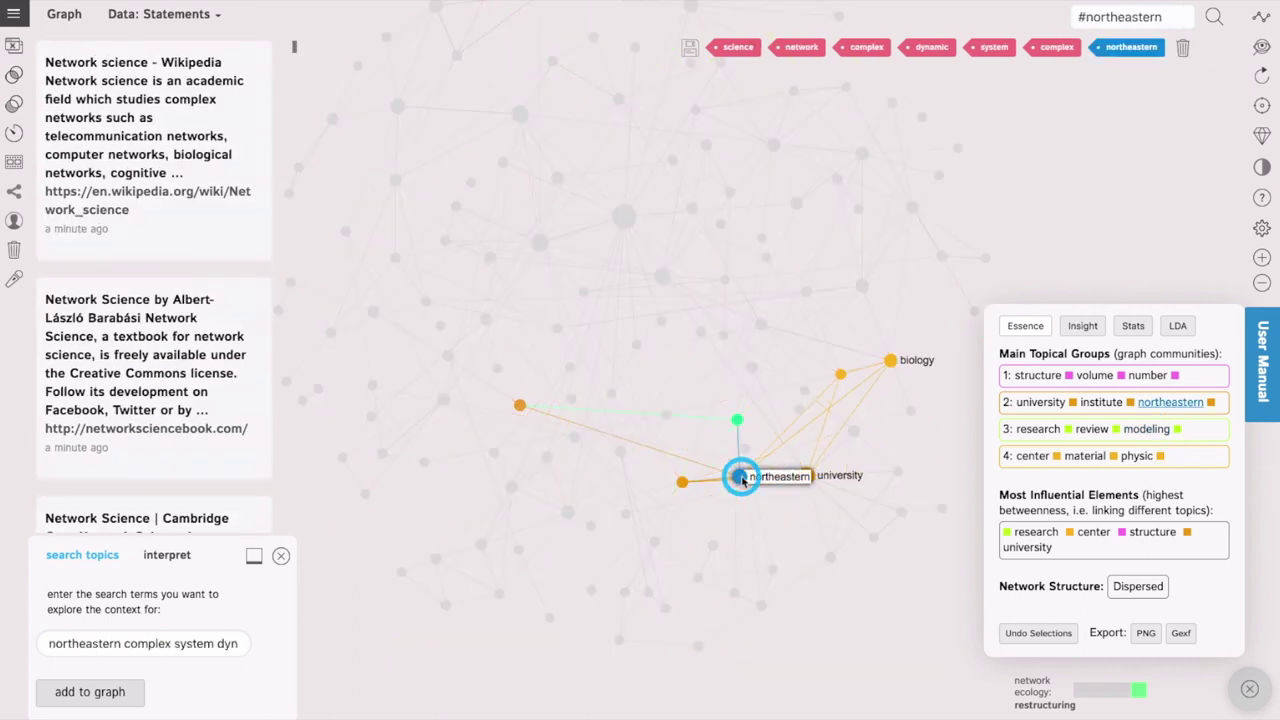
click(807, 476)
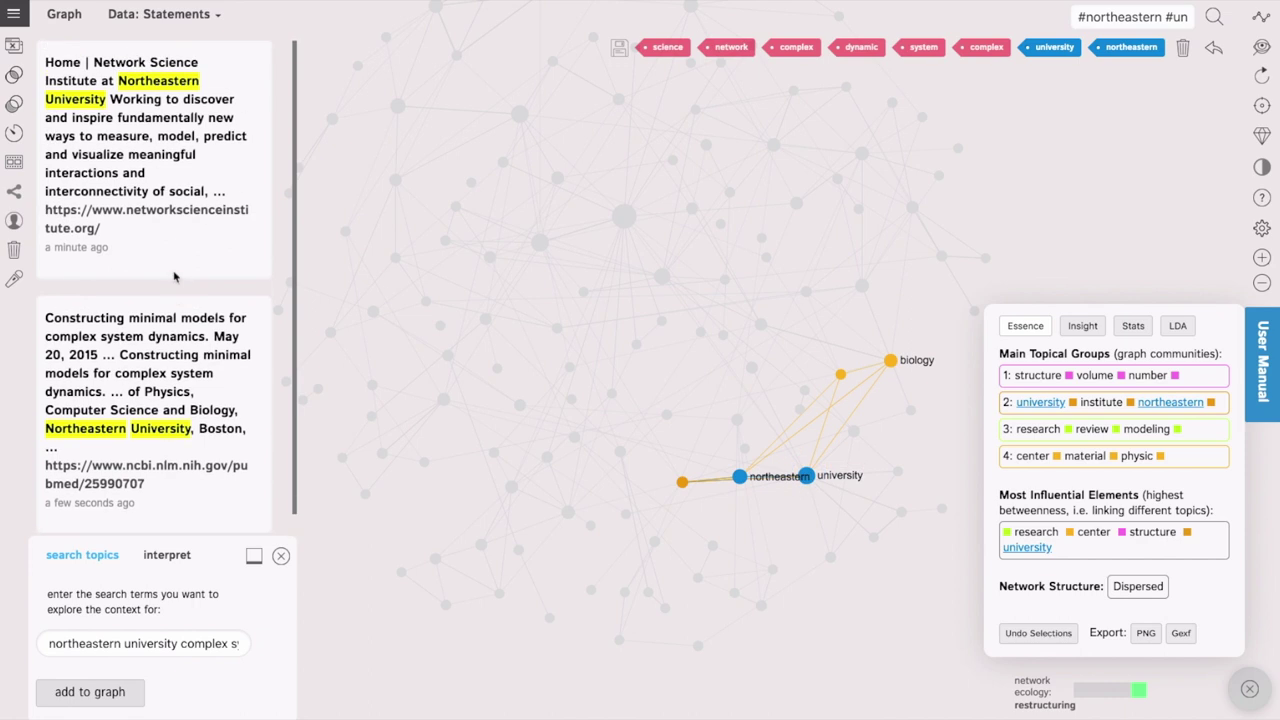
scroll(174, 277, down, 1)
scroll(159, 291, up, 1)
- Browse the networkscienceinstitute.org homepage linked from the first statement, then return to InfraNodus
click(134, 216)
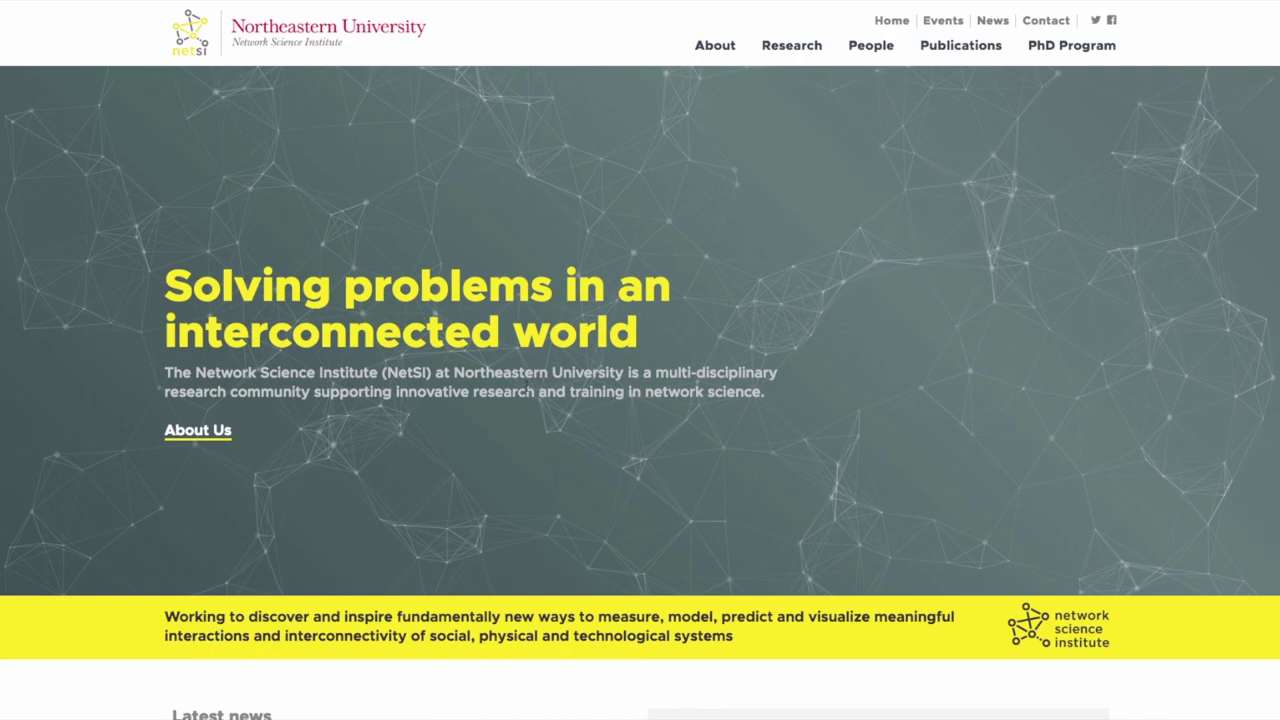
scroll(541, 417, down, 3)
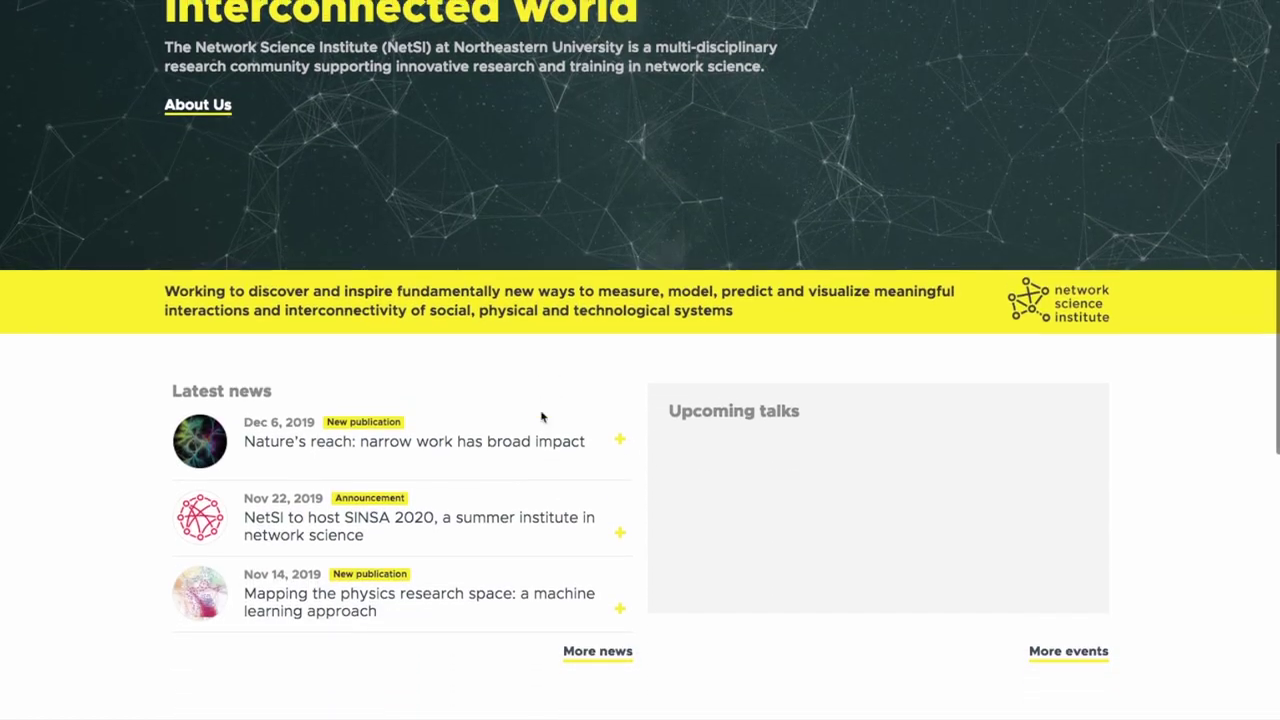
scroll(541, 417, up, 3)
scroll(541, 417, down, 1)
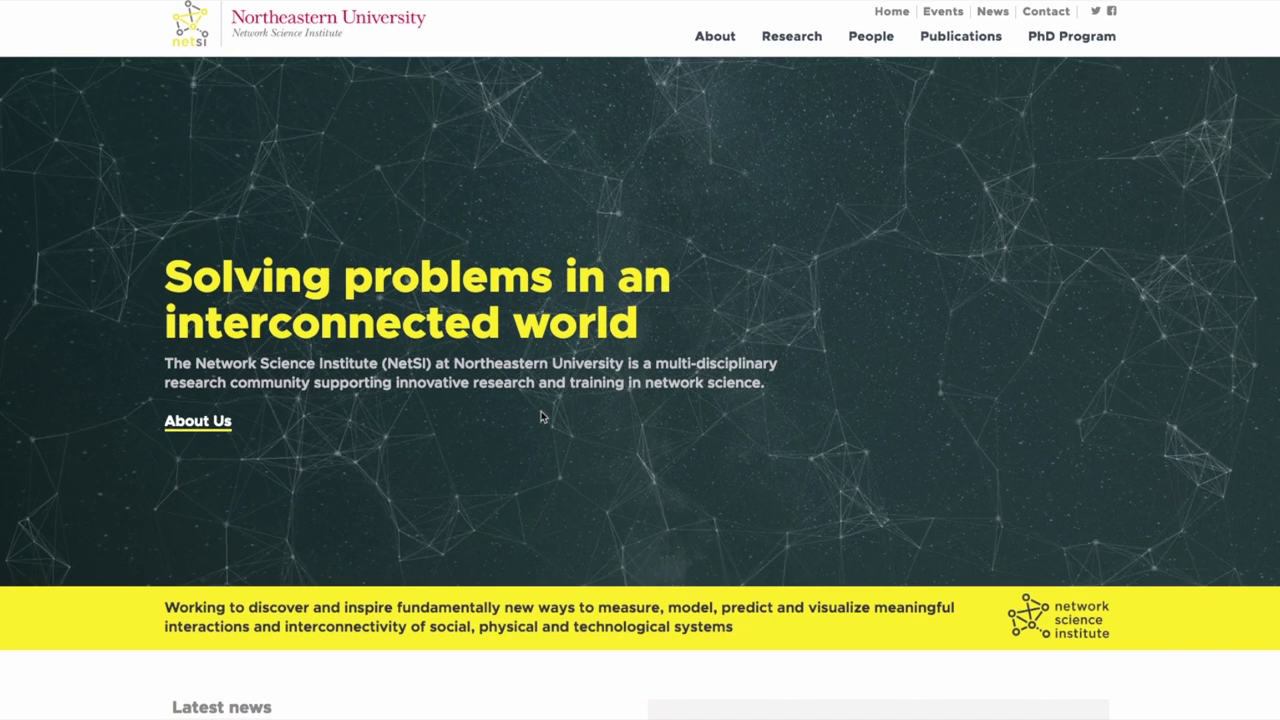
scroll(541, 417, up, 1)
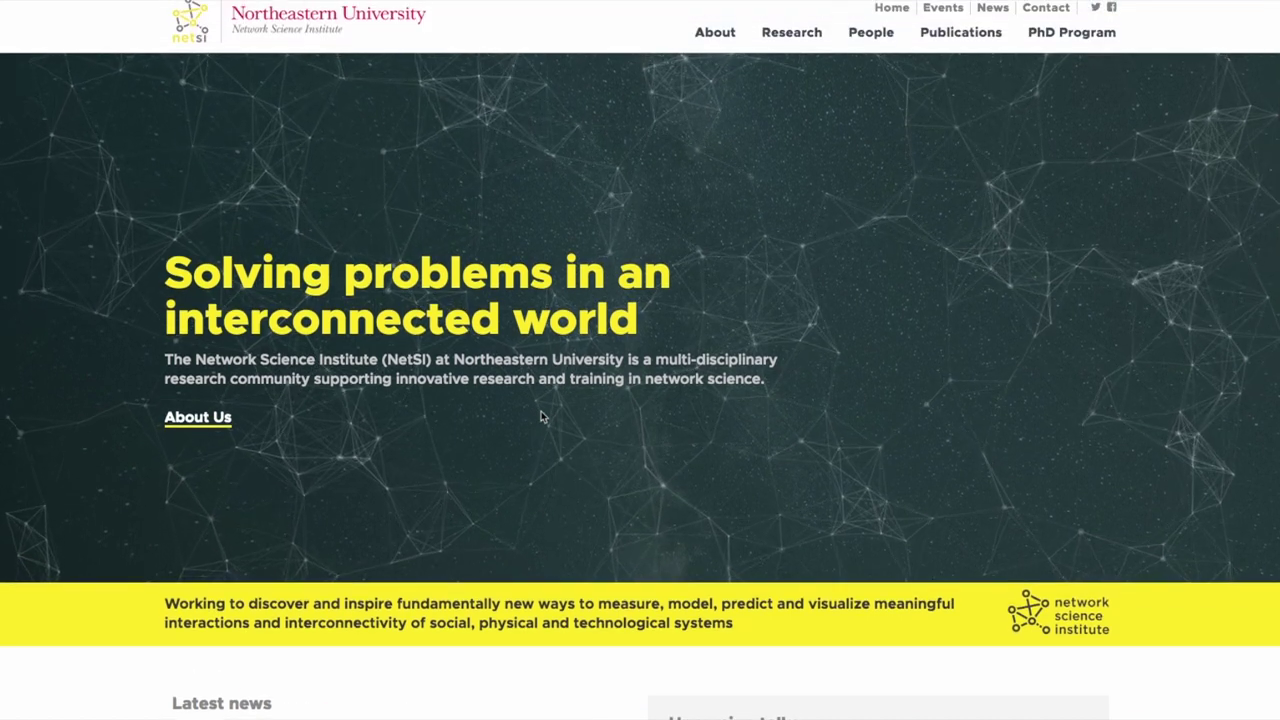
scroll(541, 417, up, 1)
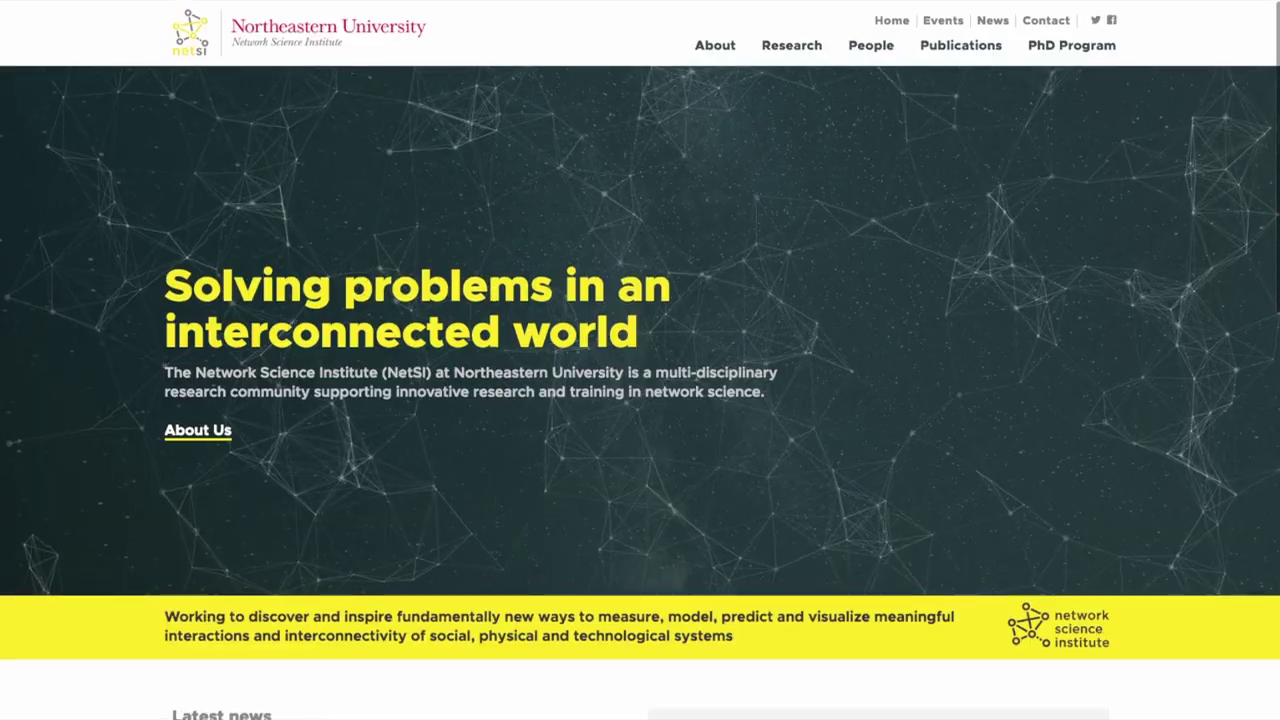
scroll(541, 417, down, 10)
scroll(487, 343, down, 2)
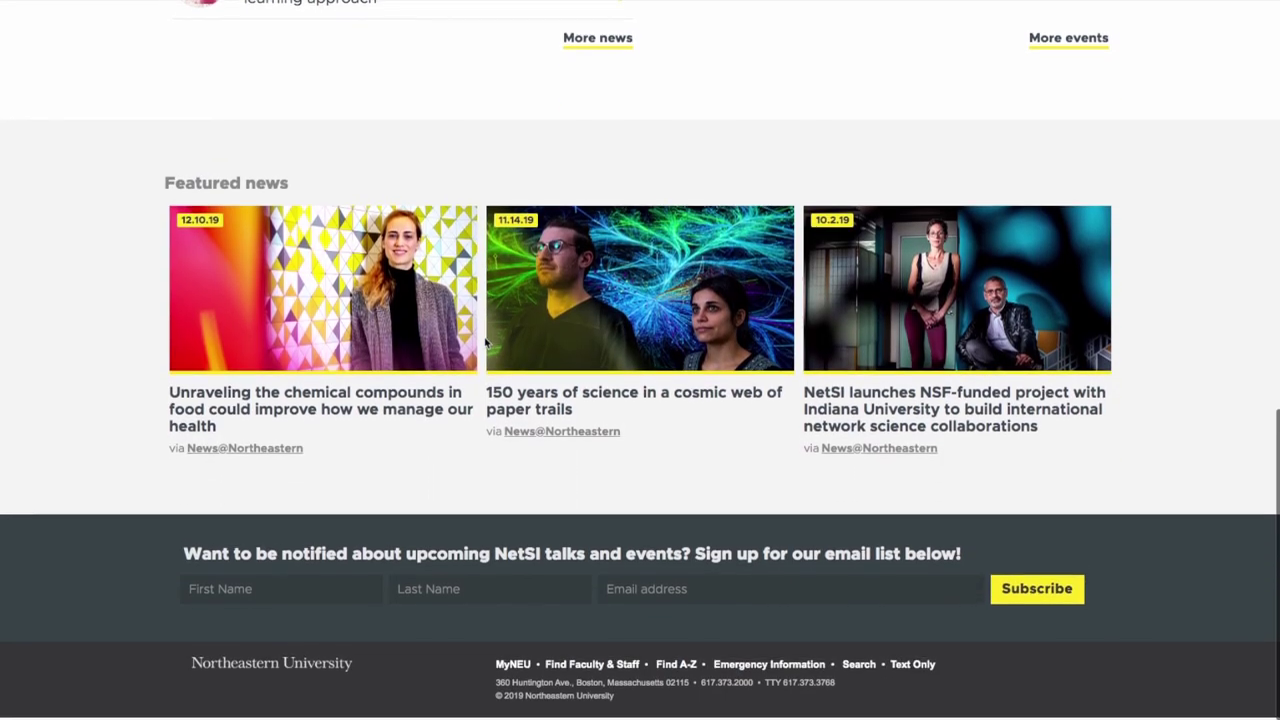
scroll(487, 343, up, 15)
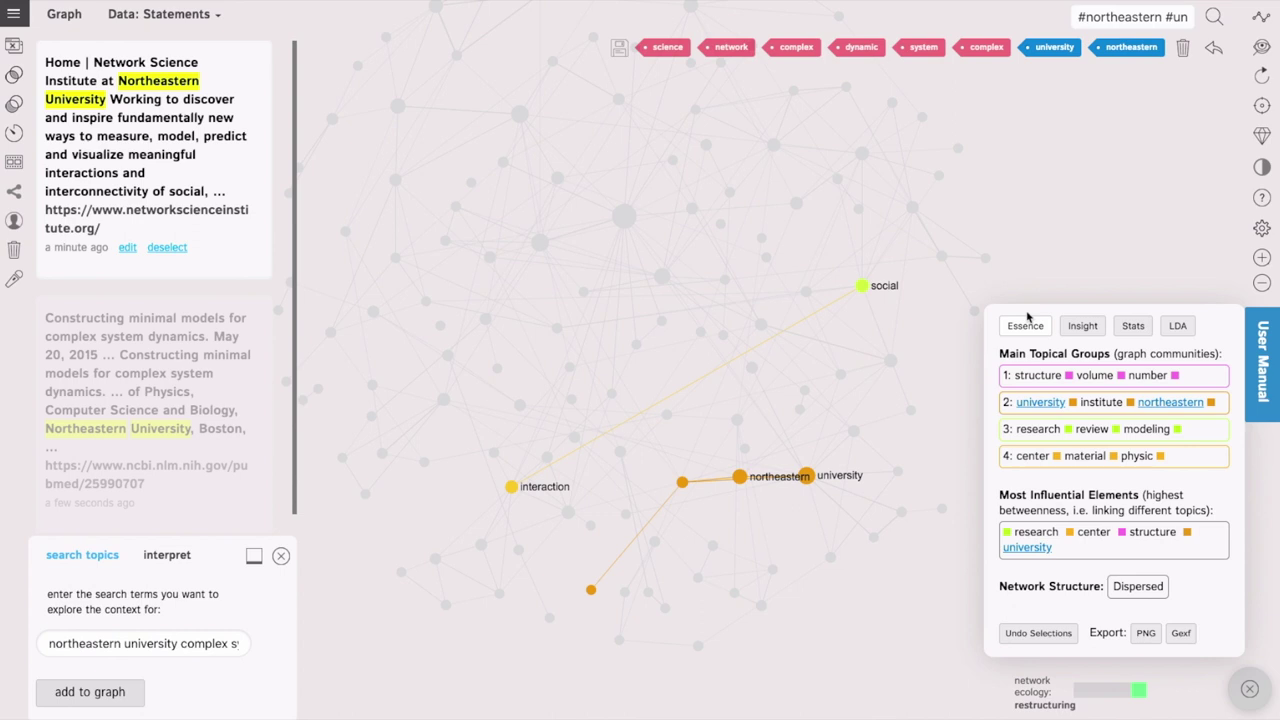
- Clear the filter and inspect the center–material–physic and research–review–modeling structural gap clusters
click(1027, 319)
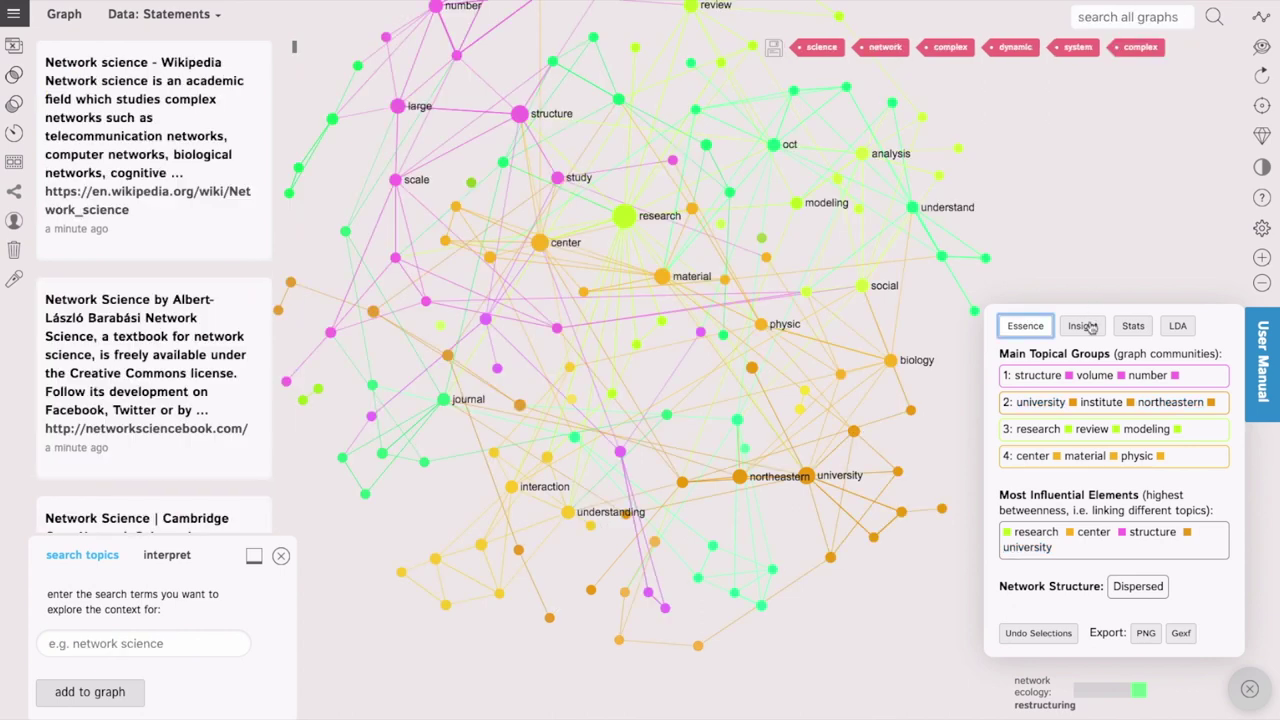
click(1085, 328)
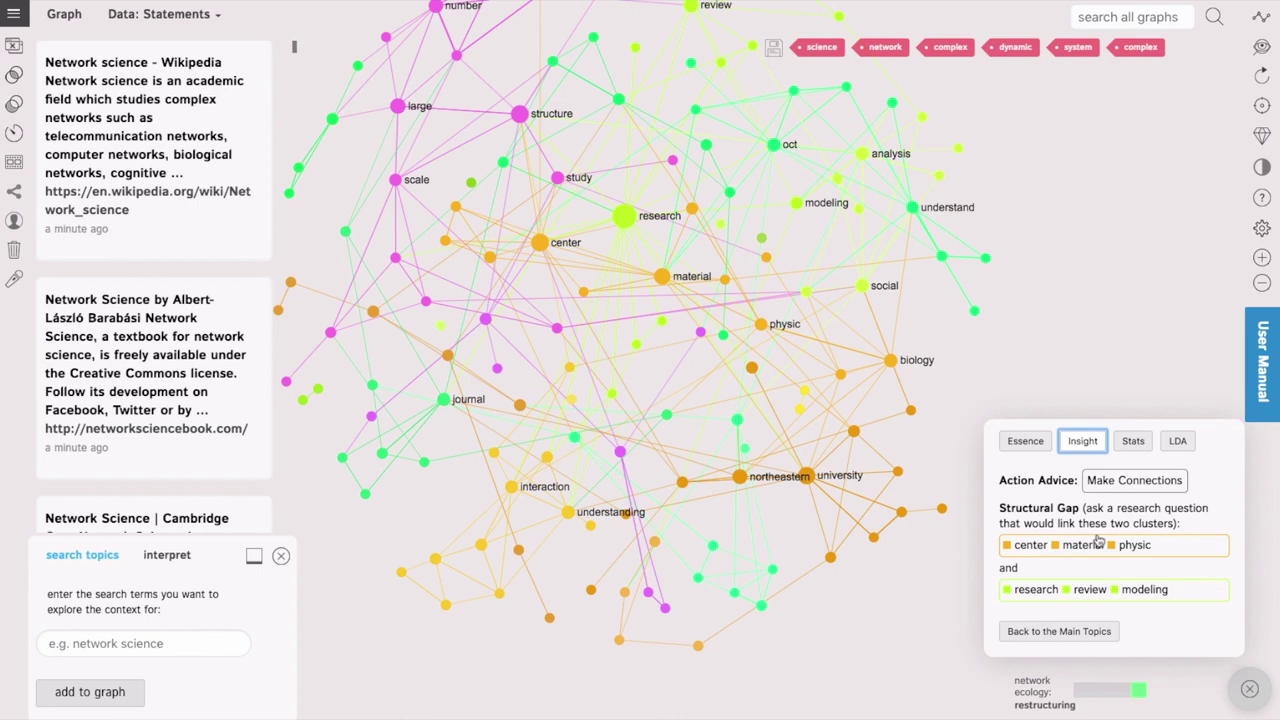
click(1184, 549)
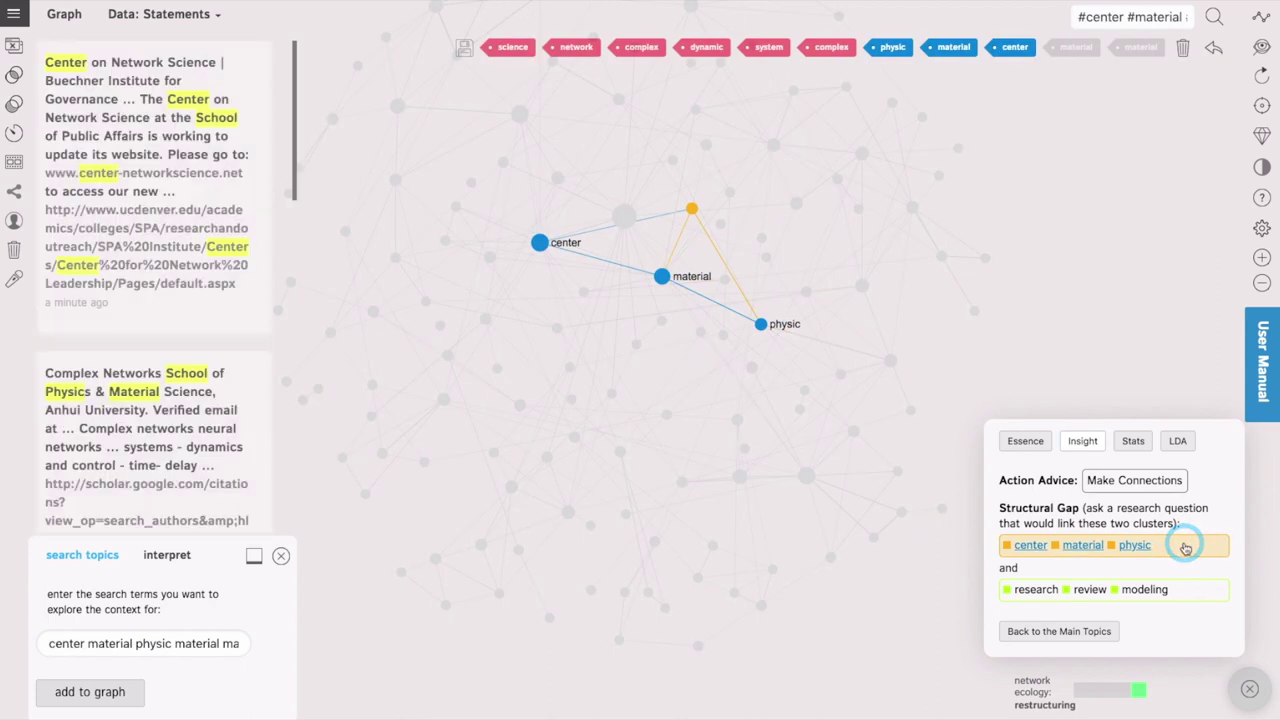
click(1184, 546)
click(1188, 588)
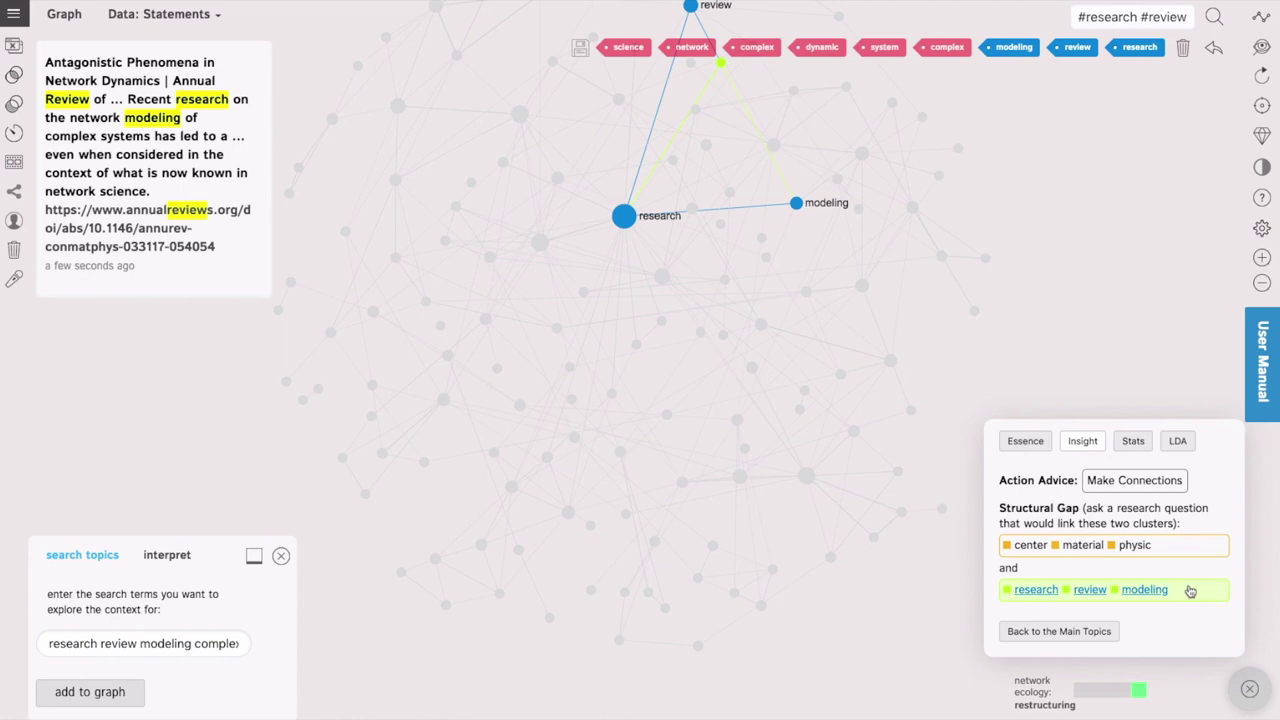
click(1190, 590)
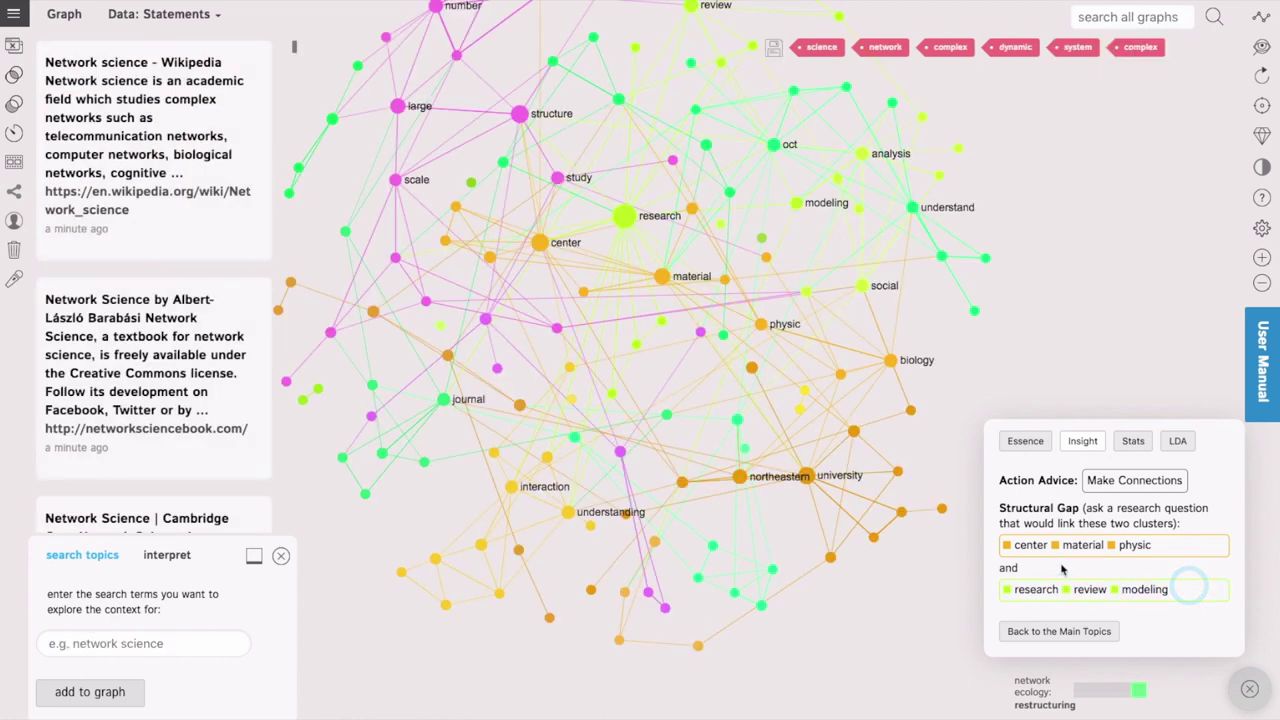